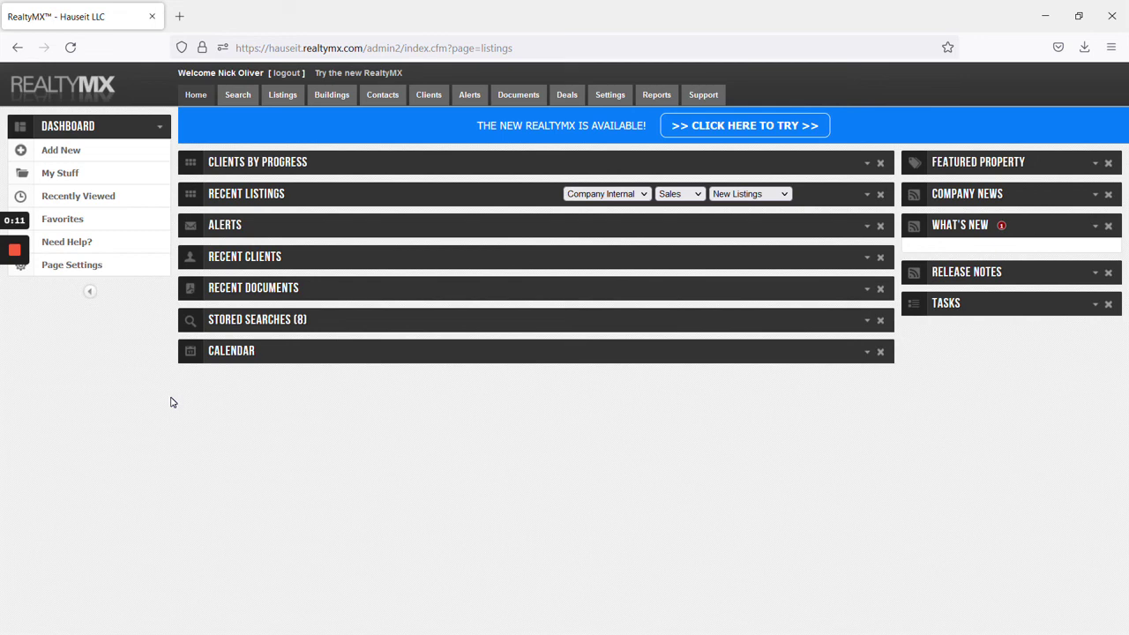
- Open the West Village condo listing with ID 2220 from My Listings for editing
{"action": "left_click", "coordinate": [72, 175]}
{"action": "left_click", "coordinate": [75, 195]}
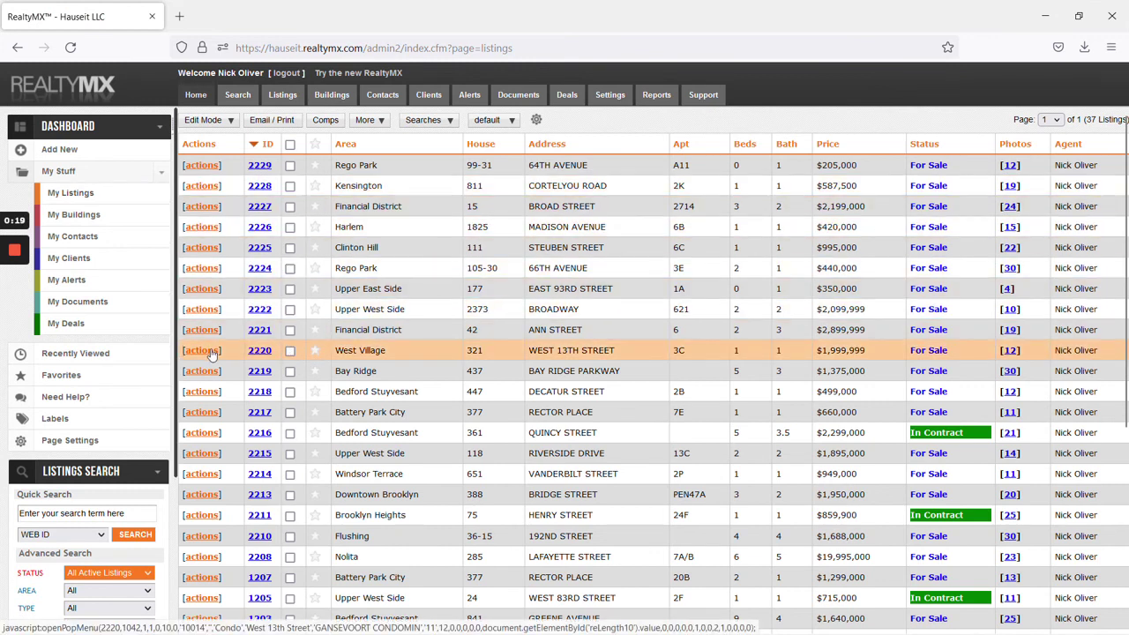
{"action": "left_click", "coordinate": [211, 352]}
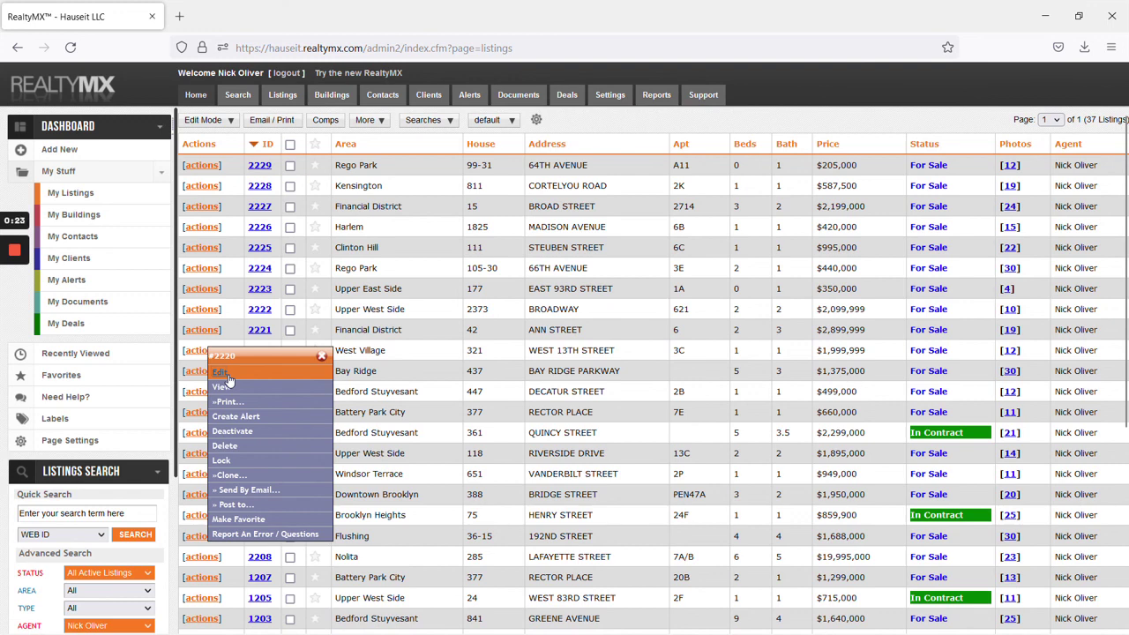
{"action": "left_click", "coordinate": [226, 374]}
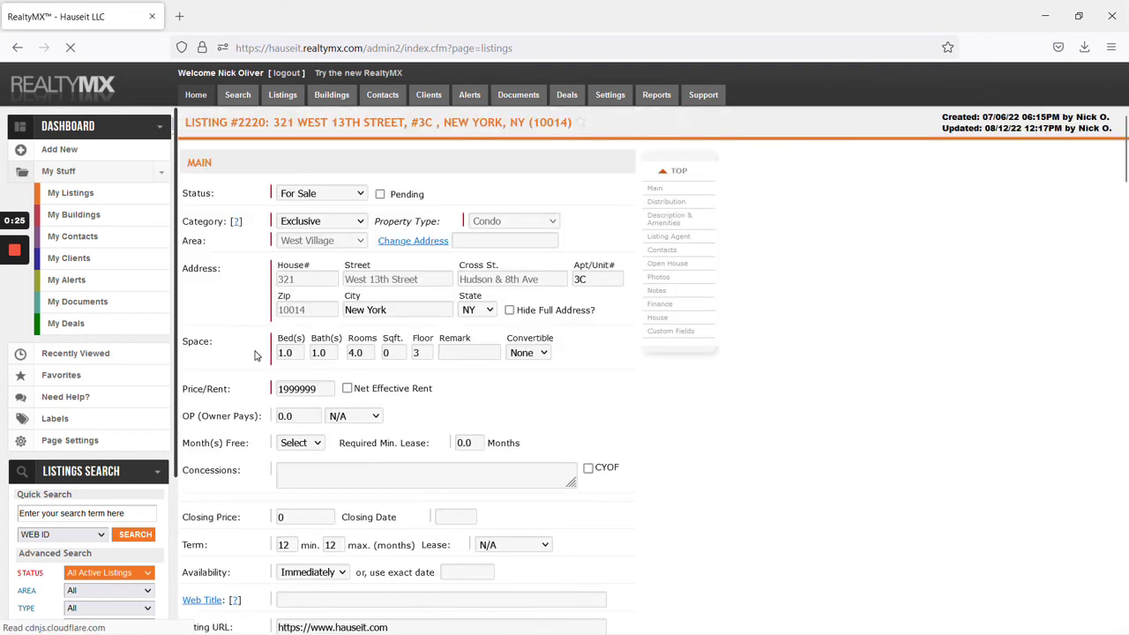
- Open the photo uploader in the listing's Photos section and bring up the existing photo thumbnails
{"action": "scroll", "coordinate": [256, 356], "scroll_direction": "down", "scroll_amount": 6}
{"action": "scroll", "coordinate": [358, 393], "scroll_direction": "down", "scroll_amount": 12}
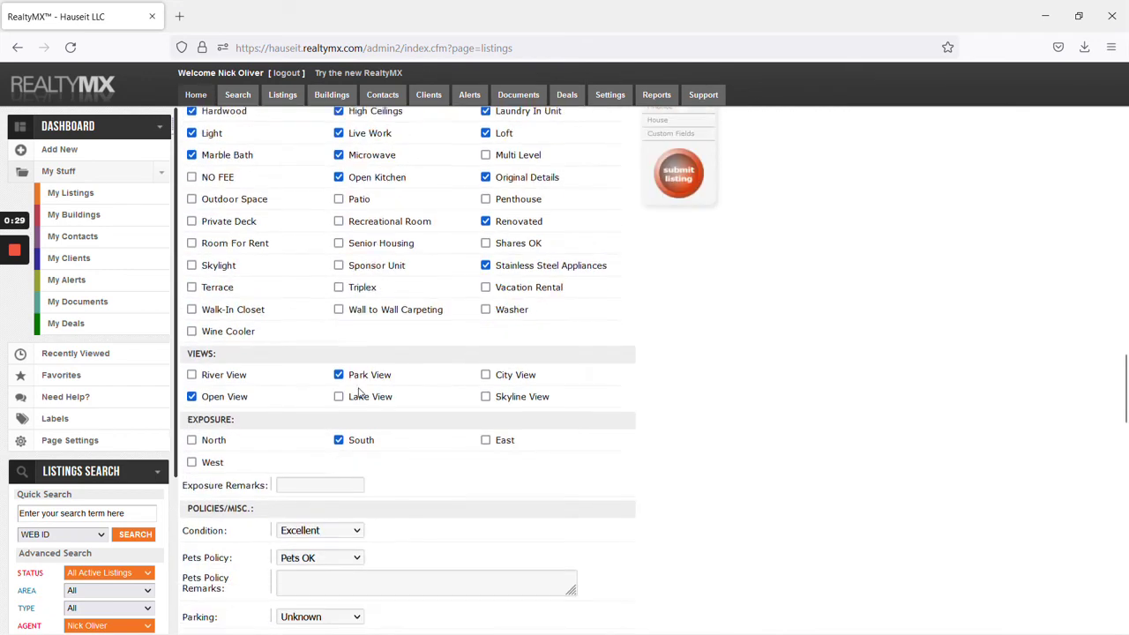
{"action": "scroll", "coordinate": [358, 393], "scroll_direction": "down", "scroll_amount": 10}
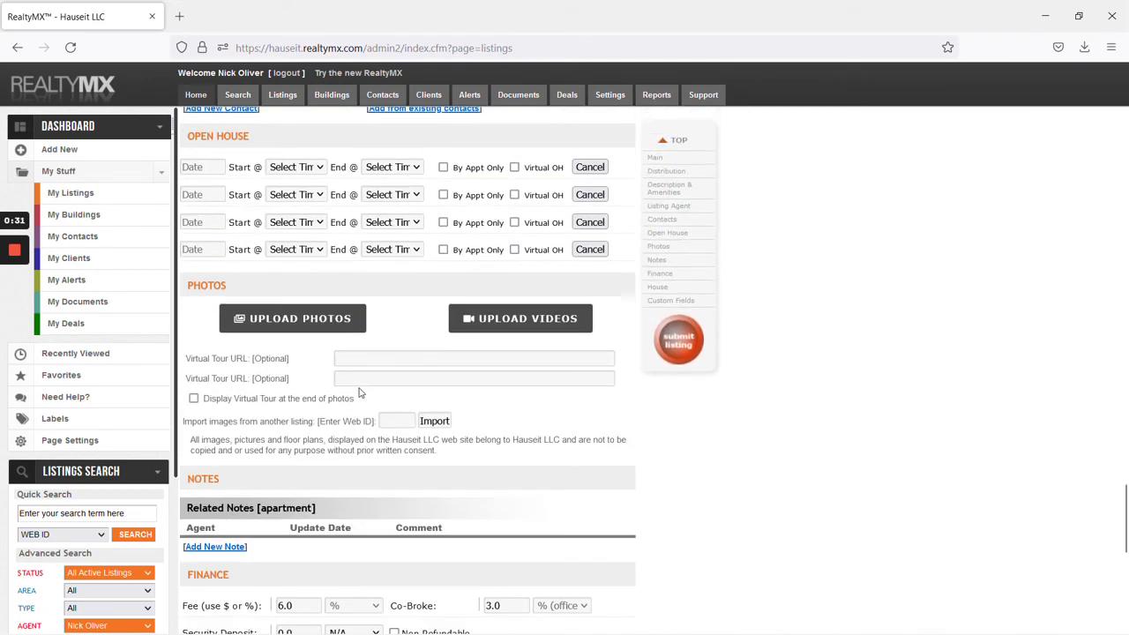
{"action": "mouse_move", "coordinate": [14, 311]}
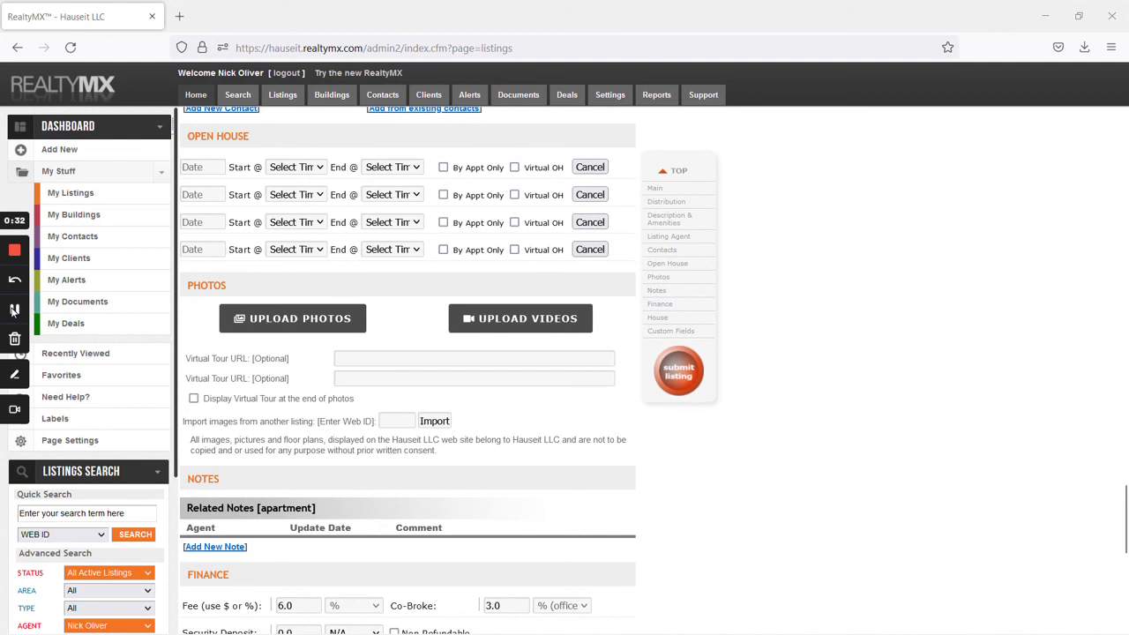
{"action": "left_click", "coordinate": [299, 320]}
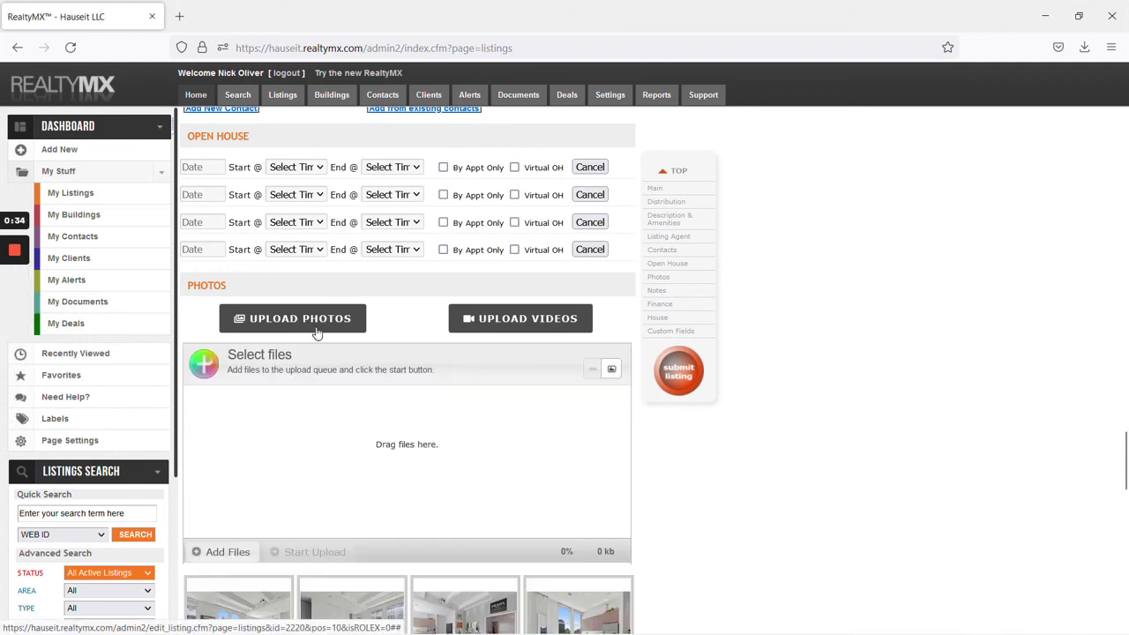
{"action": "scroll", "coordinate": [433, 408], "scroll_direction": "down", "scroll_amount": 2}
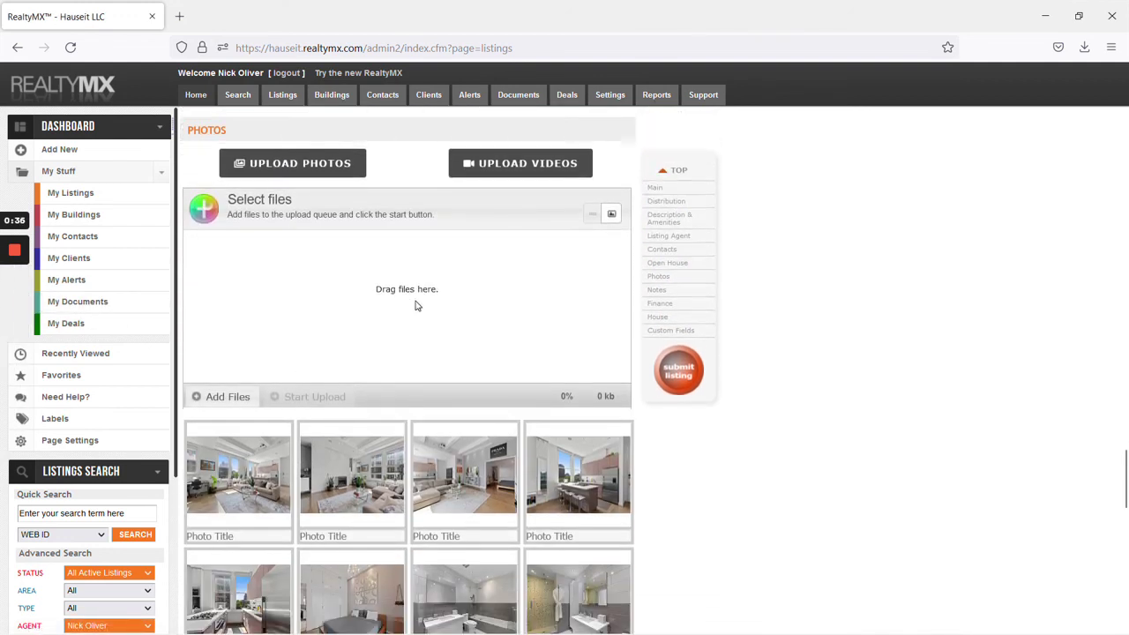
{"action": "scroll", "coordinate": [417, 305], "scroll_direction": "down", "scroll_amount": 1}
{"action": "scroll", "coordinate": [437, 412], "scroll_direction": "down", "scroll_amount": 2}
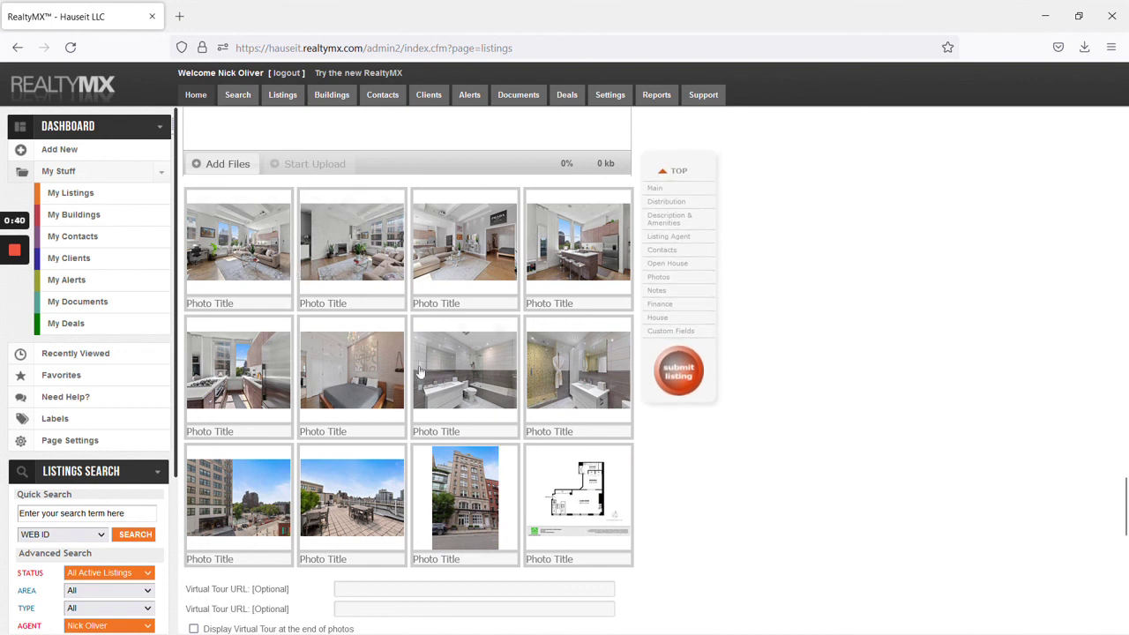
- Mark all twelve existing listing photos, including the floor plan, for deletion
{"action": "left_click_drag", "start_coordinate": [273, 255], "coordinate": [234, 251]}
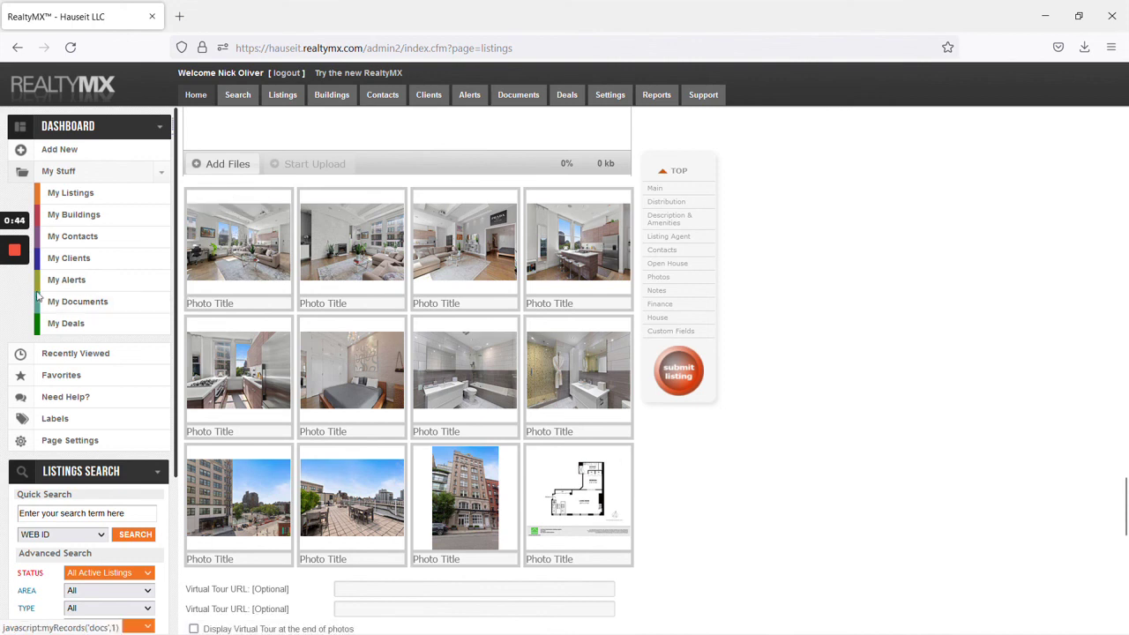
{"action": "mouse_move", "coordinate": [15, 310]}
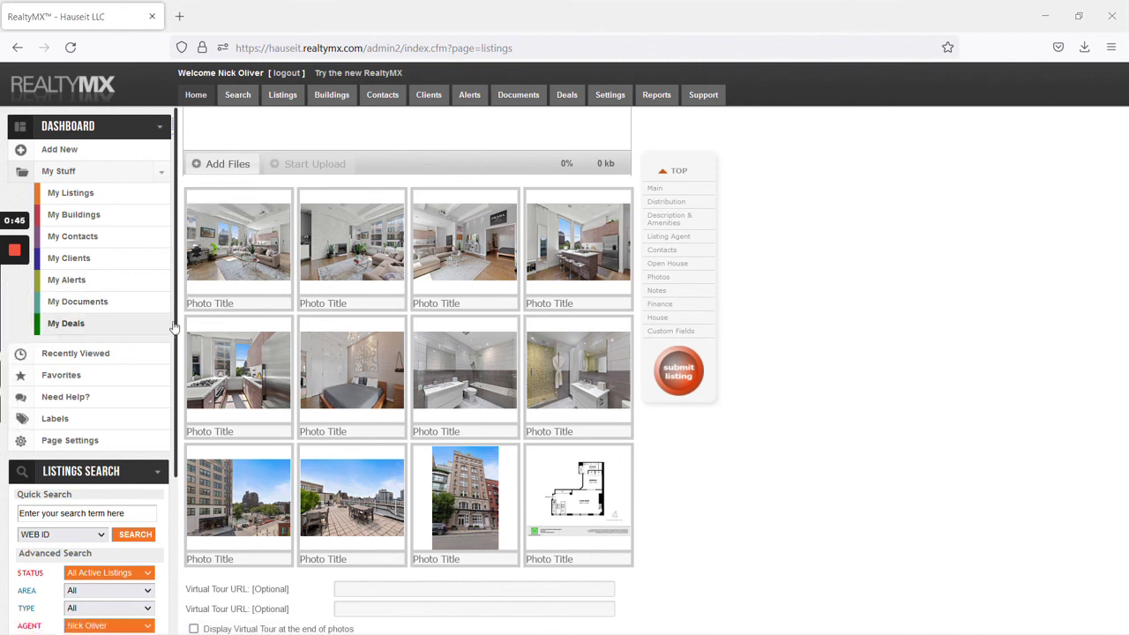
{"action": "mouse_move", "coordinate": [242, 240]}
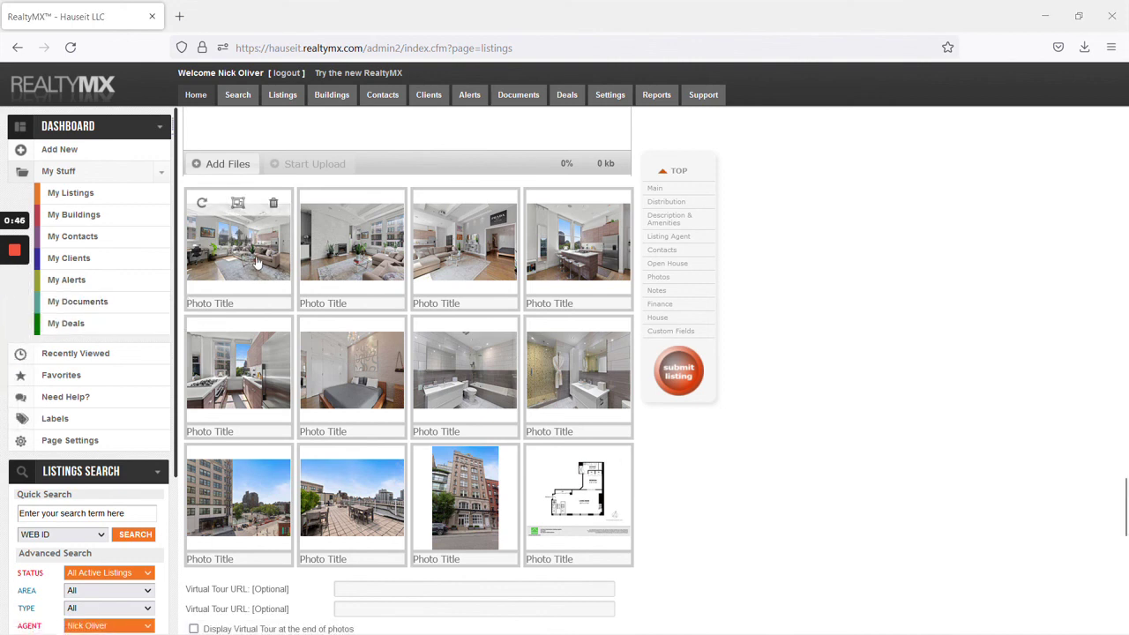
{"action": "left_click", "coordinate": [274, 203]}
{"action": "mouse_move", "coordinate": [353, 212]}
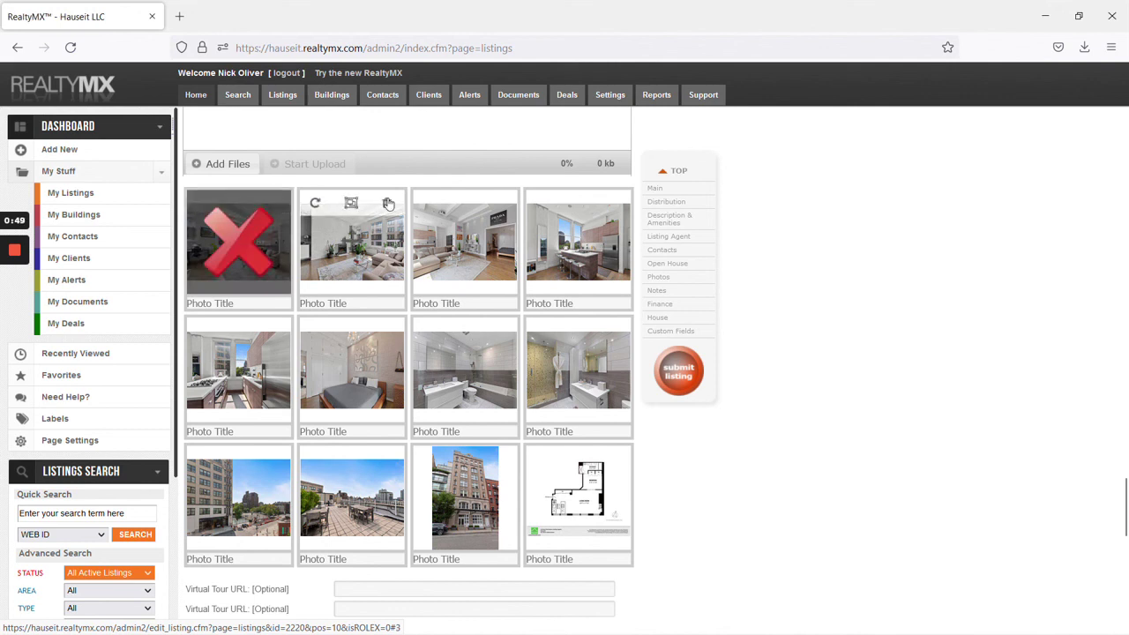
{"action": "left_click", "coordinate": [386, 203]}
{"action": "left_click", "coordinate": [499, 203]}
{"action": "left_click", "coordinate": [613, 204]}
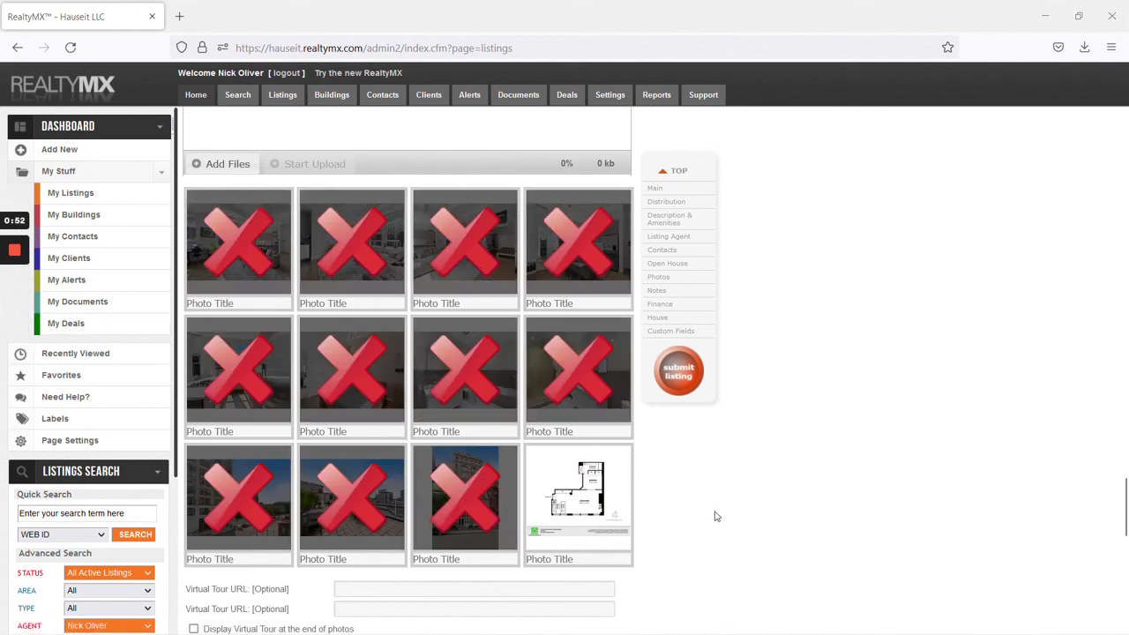
{"action": "left_click", "coordinate": [613, 462]}
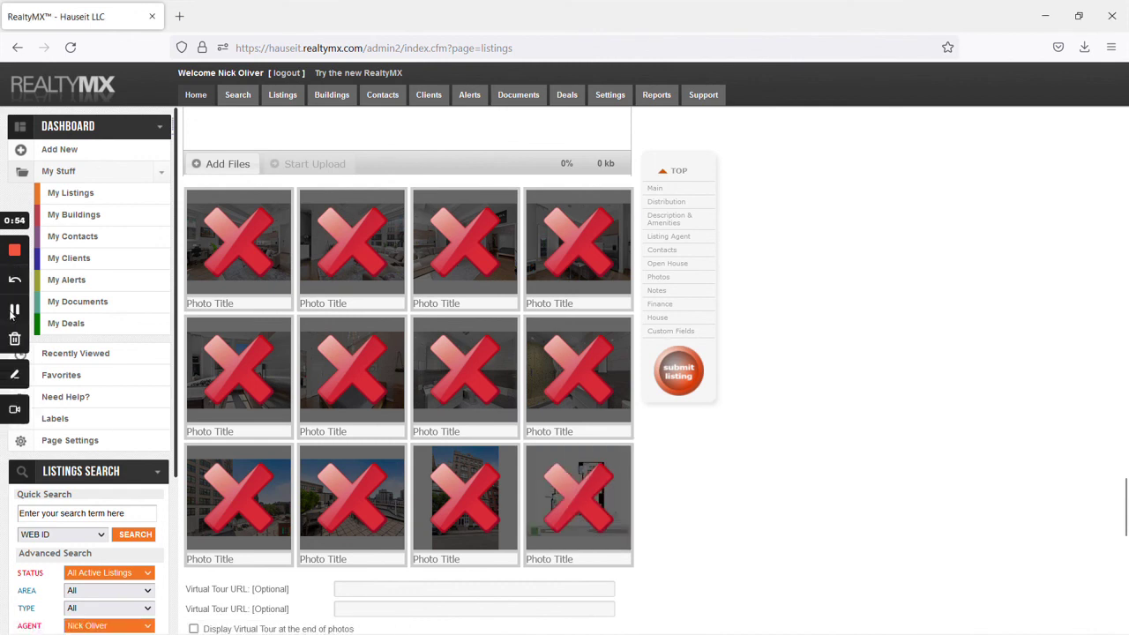
{"action": "left_click", "coordinate": [12, 310]}
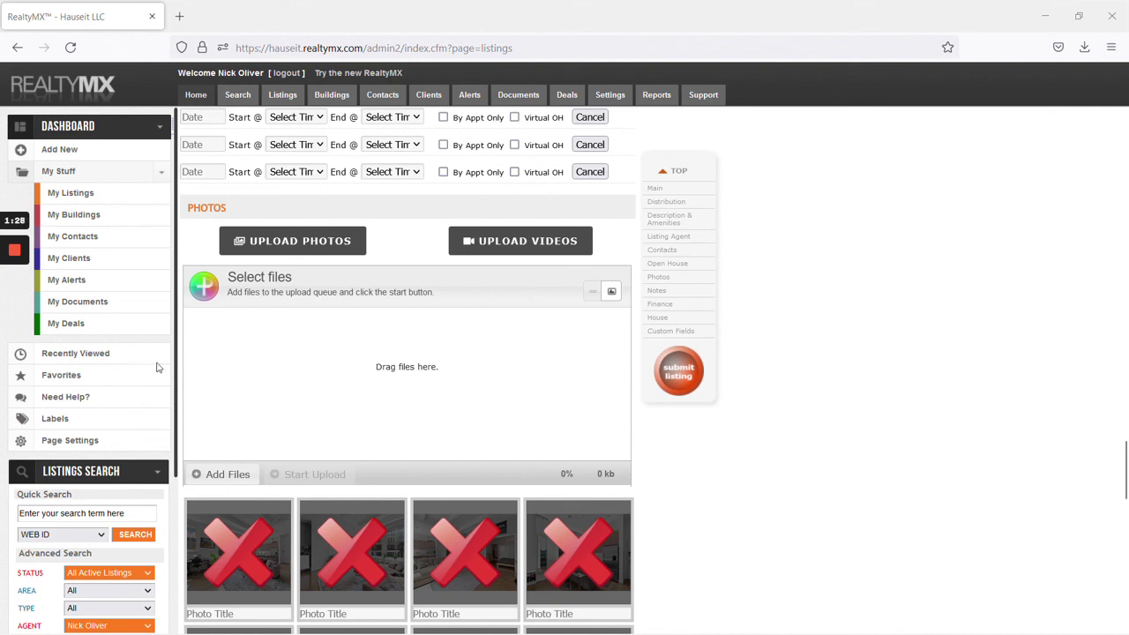
- Add the twelve replacement images, 1.3.jpg through 11.1.jpg plus Floorplan.jpg, to the photo upload queue
{"action": "mouse_move", "coordinate": [7, 320]}
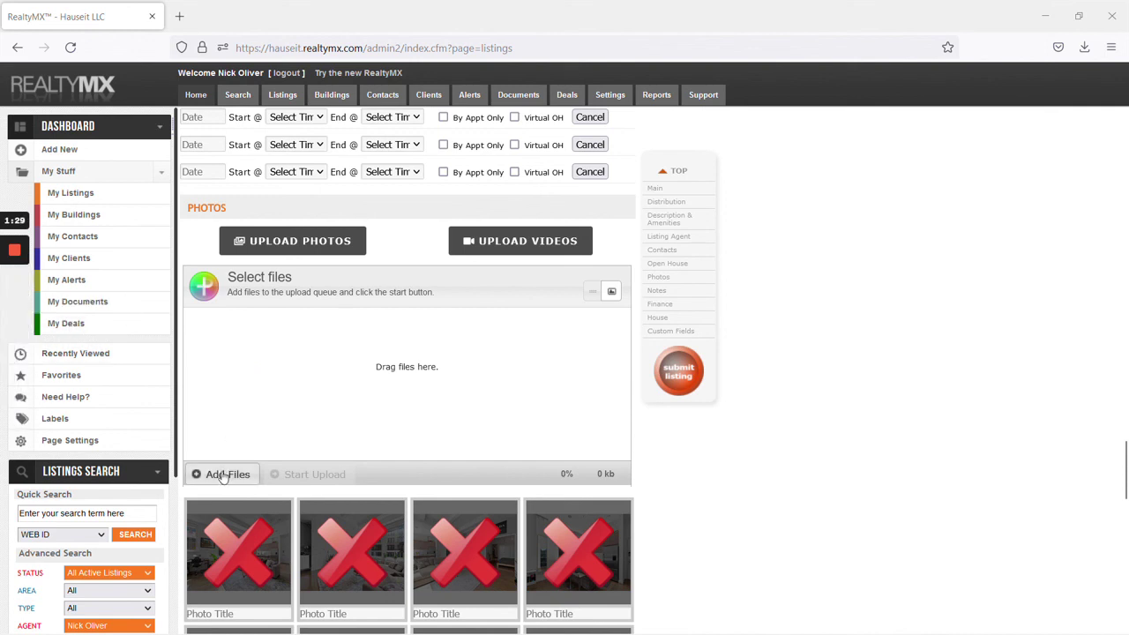
{"action": "left_click", "coordinate": [15, 308]}
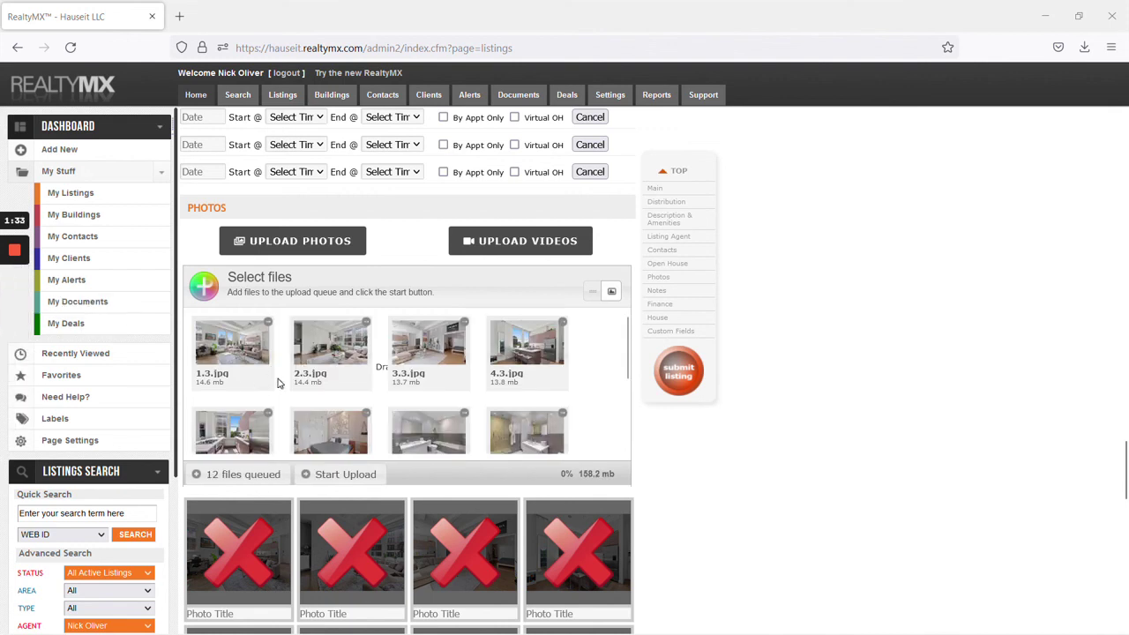
{"action": "scroll", "coordinate": [436, 391], "scroll_direction": "down", "scroll_amount": 3}
{"action": "scroll", "coordinate": [419, 392], "scroll_direction": "up", "scroll_amount": 3}
{"action": "scroll", "coordinate": [426, 401], "scroll_direction": "down", "scroll_amount": 3}
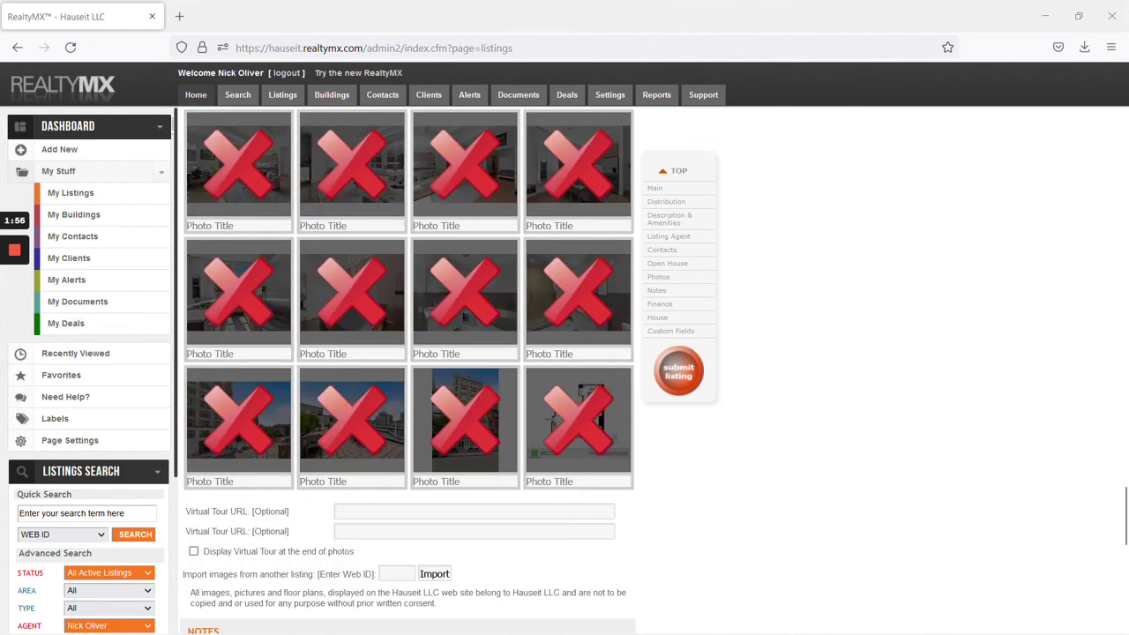
- Review the order of the queued replacement photos and check which old photos are marked for deletion
{"action": "mouse_move", "coordinate": [17, 351]}
{"action": "left_click", "coordinate": [353, 511]}
{"action": "mouse_move", "coordinate": [4, 351]}
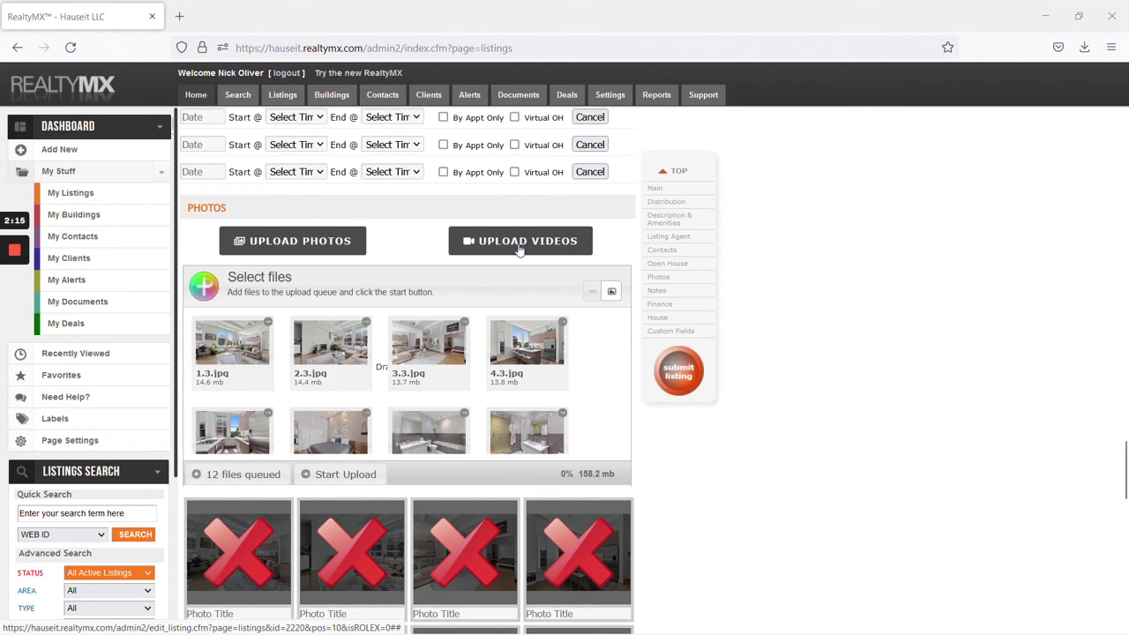
{"action": "scroll", "coordinate": [441, 259], "scroll_direction": "up", "scroll_amount": 10}
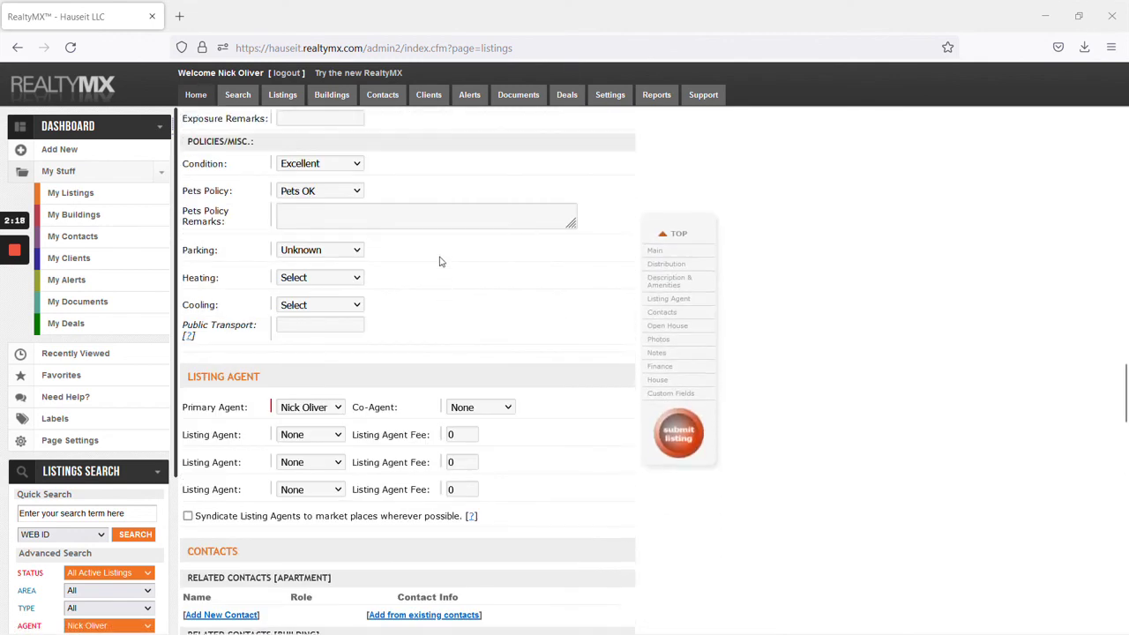
{"action": "scroll", "coordinate": [441, 261], "scroll_direction": "down", "scroll_amount": 5}
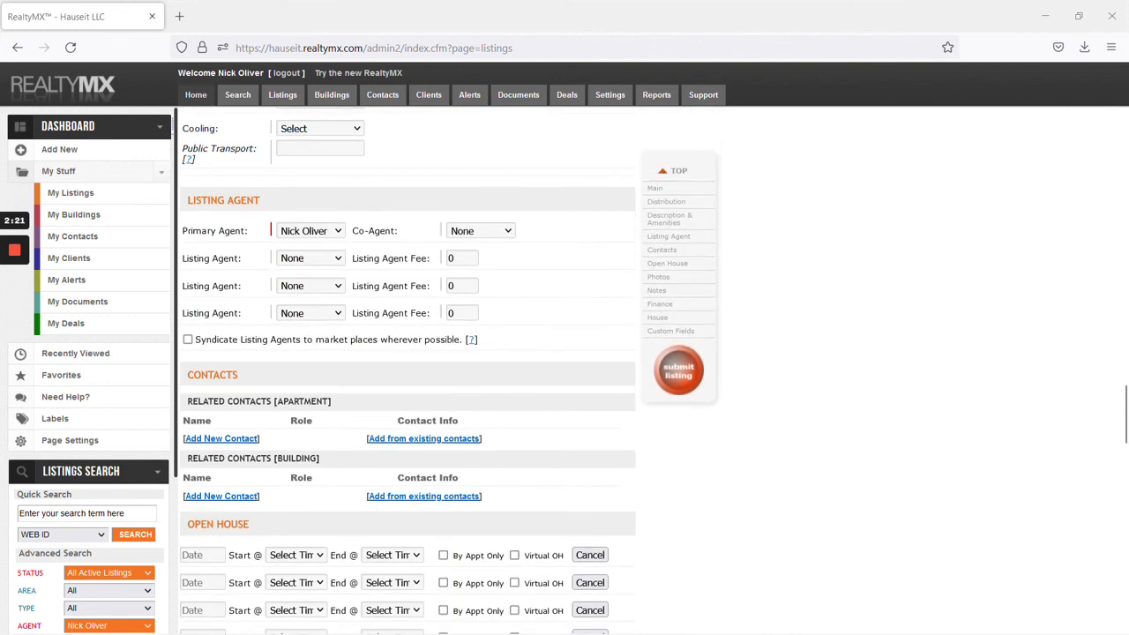
{"action": "scroll", "coordinate": [457, 274], "scroll_direction": "down", "scroll_amount": 1}
{"action": "scroll", "coordinate": [459, 276], "scroll_direction": "down", "scroll_amount": 5}
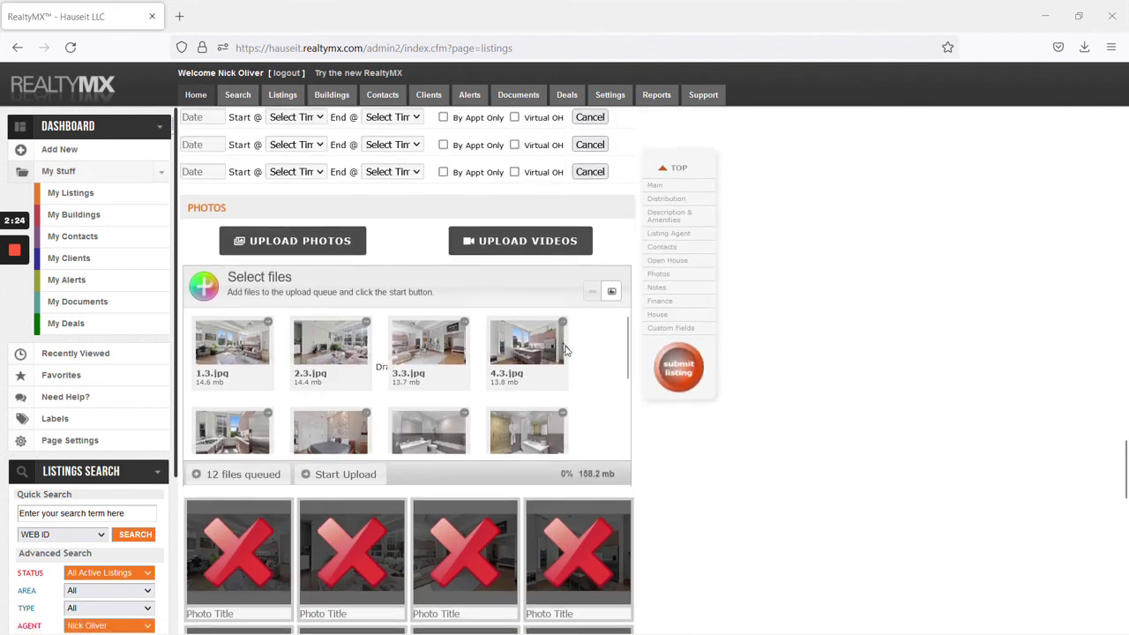
{"action": "scroll", "coordinate": [582, 382], "scroll_direction": "down", "scroll_amount": 3}
{"action": "scroll", "coordinate": [582, 382], "scroll_direction": "up", "scroll_amount": 3}
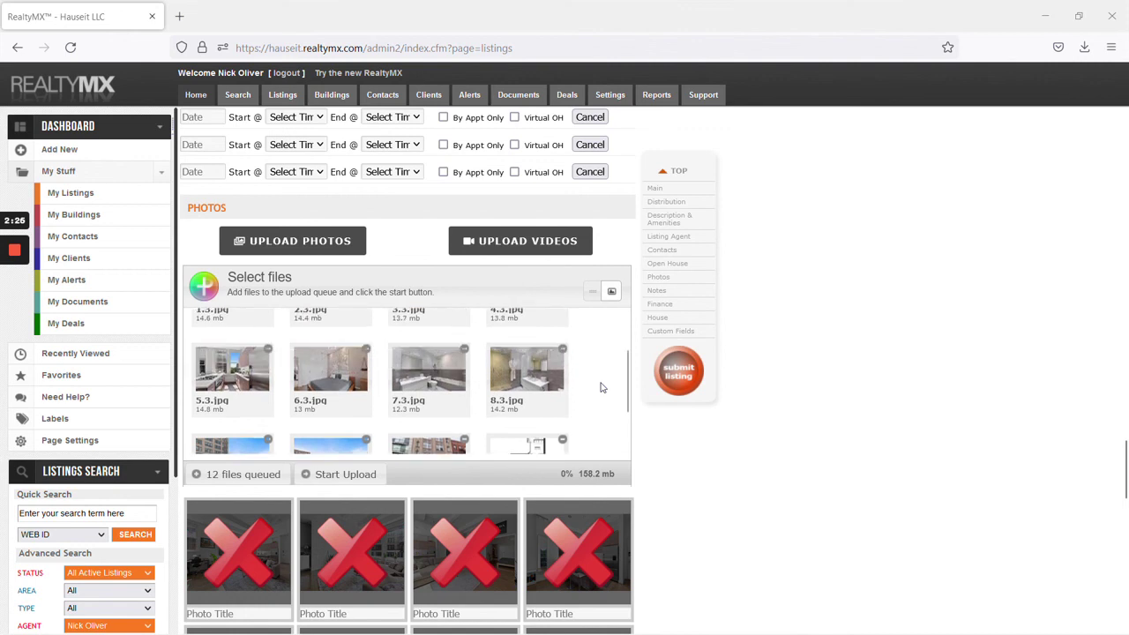
{"action": "scroll", "coordinate": [542, 441], "scroll_direction": "down", "scroll_amount": 5}
{"action": "scroll", "coordinate": [551, 527], "scroll_direction": "down", "scroll_amount": 1}
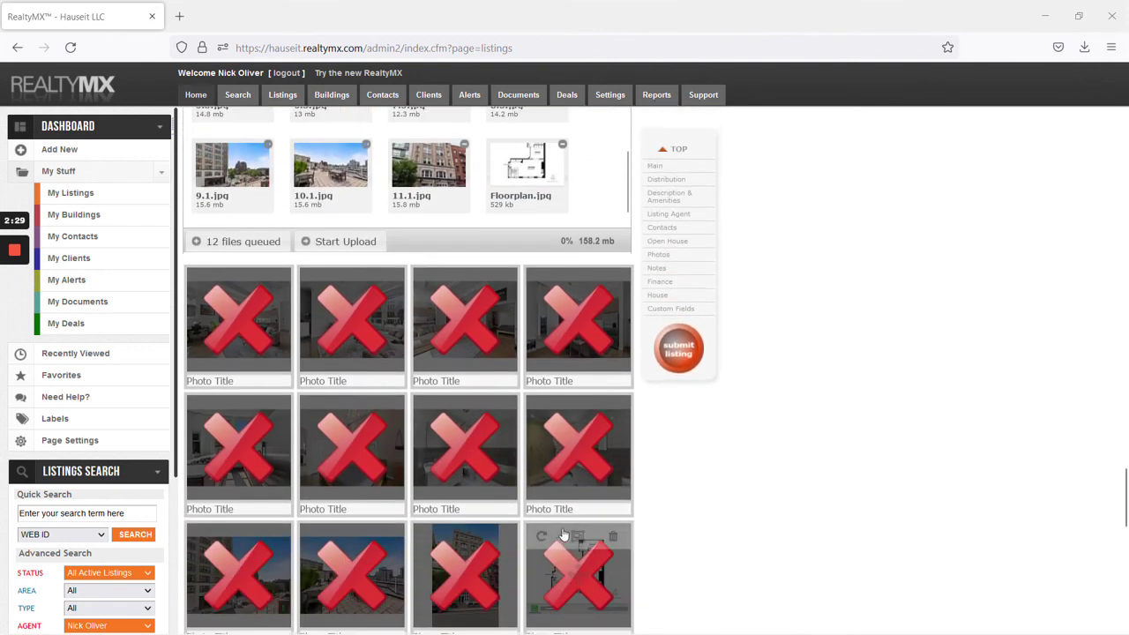
{"action": "scroll", "coordinate": [529, 503], "scroll_direction": "up", "scroll_amount": 5}
{"action": "scroll", "coordinate": [488, 484], "scroll_direction": "up", "scroll_amount": 3}
{"action": "scroll", "coordinate": [547, 485], "scroll_direction": "down", "scroll_amount": 3}
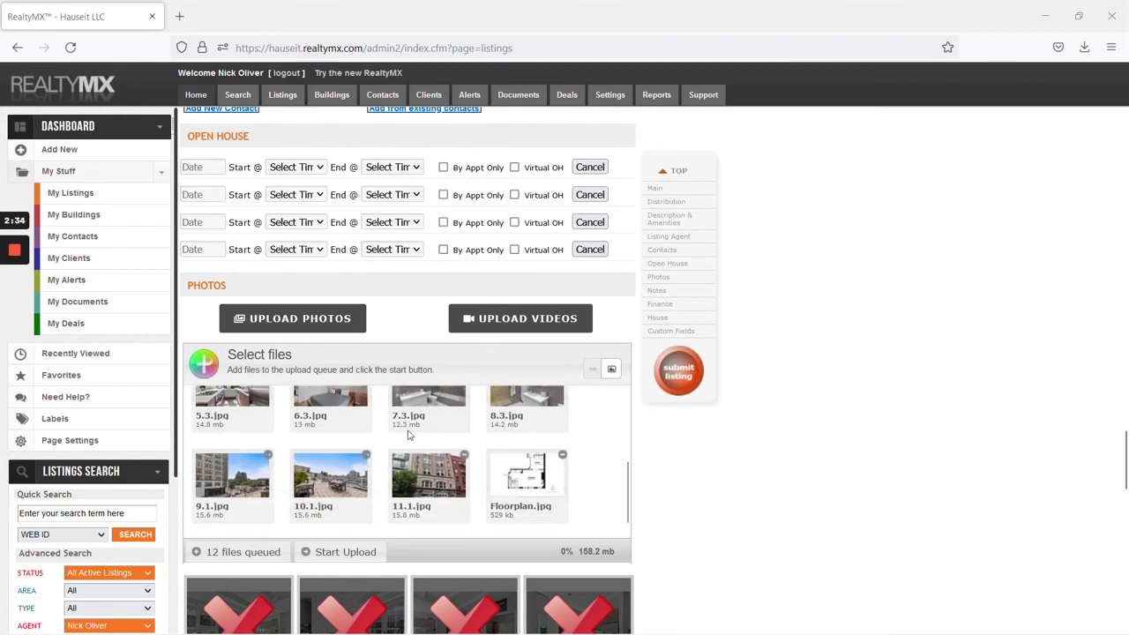
{"action": "scroll", "coordinate": [744, 506], "scroll_direction": "down", "scroll_amount": 3}
{"action": "scroll", "coordinate": [743, 506], "scroll_direction": "down", "scroll_amount": 5}
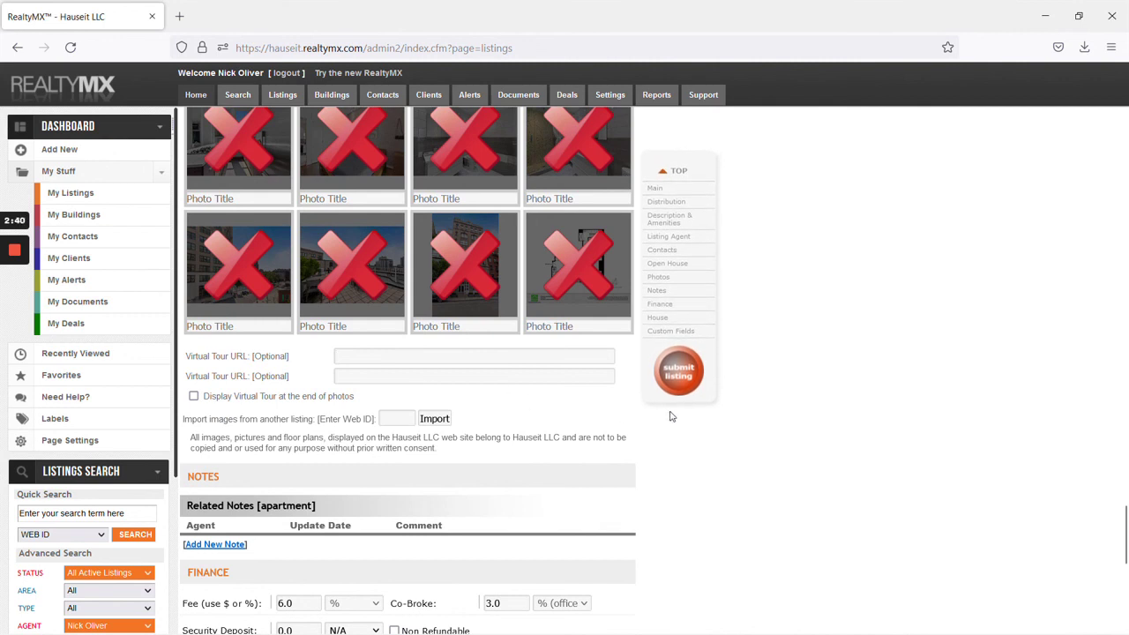
- Submit the listing to upload the queued images and save the photo replacement
{"action": "left_click", "coordinate": [685, 379]}
{"action": "left_click", "coordinate": [683, 377]}
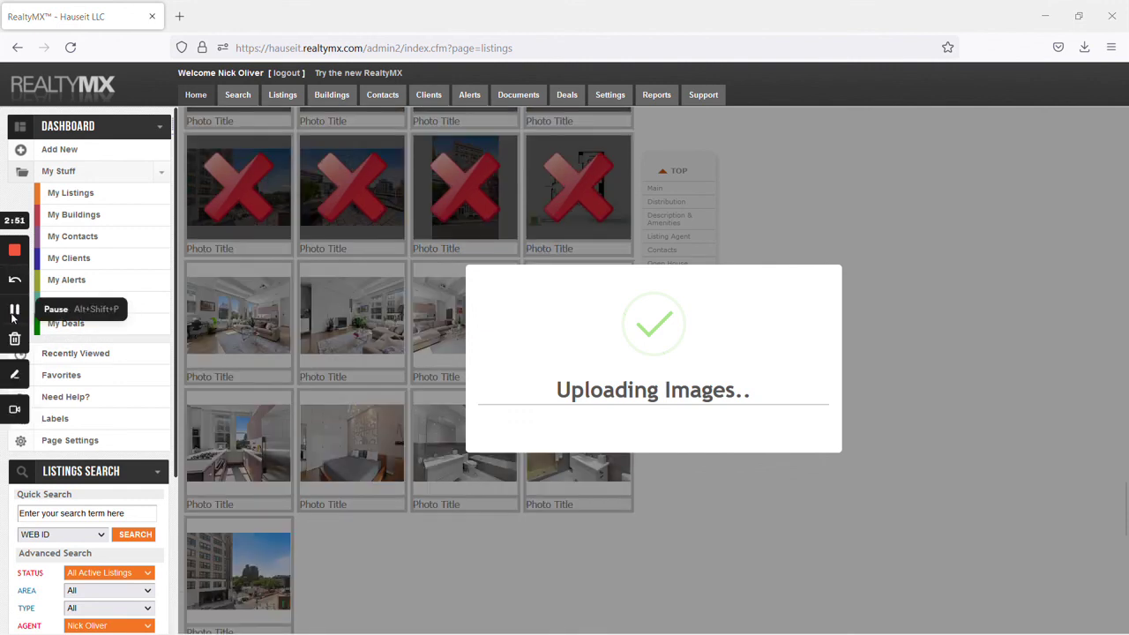
{"action": "left_click", "coordinate": [698, 442]}
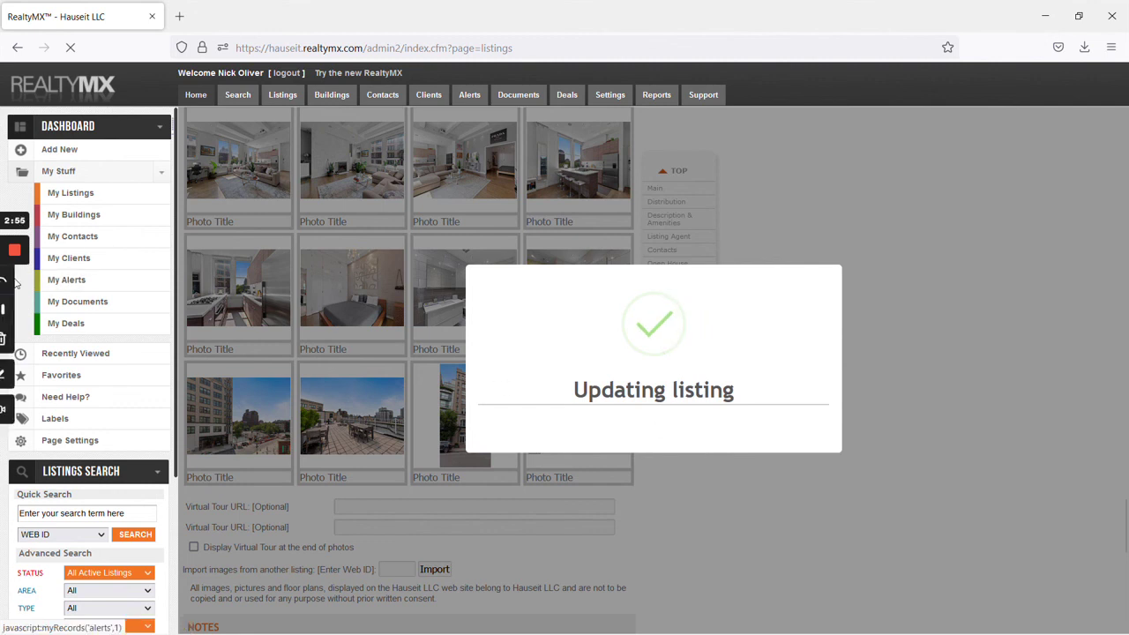
{"action": "left_click", "coordinate": [15, 310]}
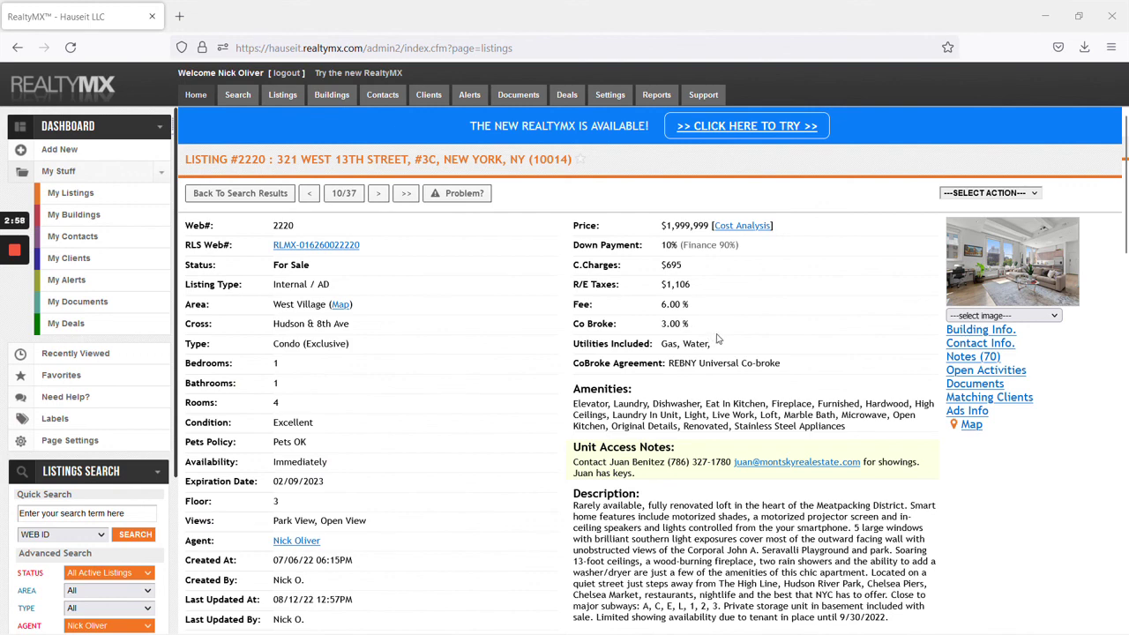
- View all images of the updated listing and check the photos and floor plan in their display order
{"action": "scroll", "coordinate": [716, 337], "scroll_direction": "down", "scroll_amount": 3}
{"action": "scroll", "coordinate": [723, 341], "scroll_direction": "up", "scroll_amount": 3}
{"action": "left_click", "coordinate": [1008, 318]}
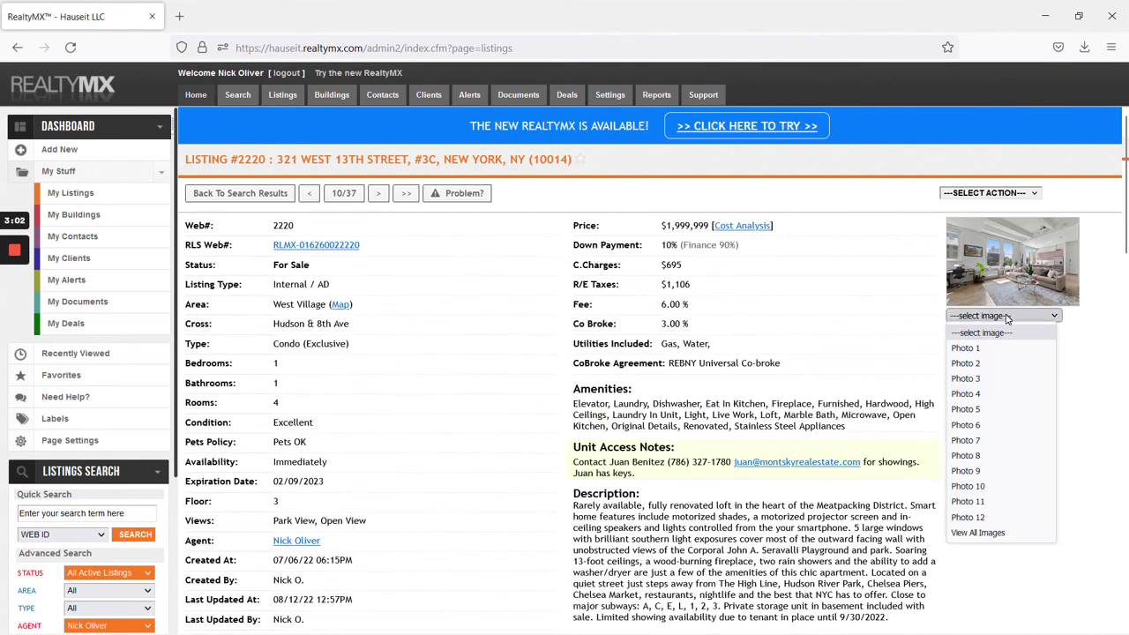
{"action": "left_click", "coordinate": [977, 533]}
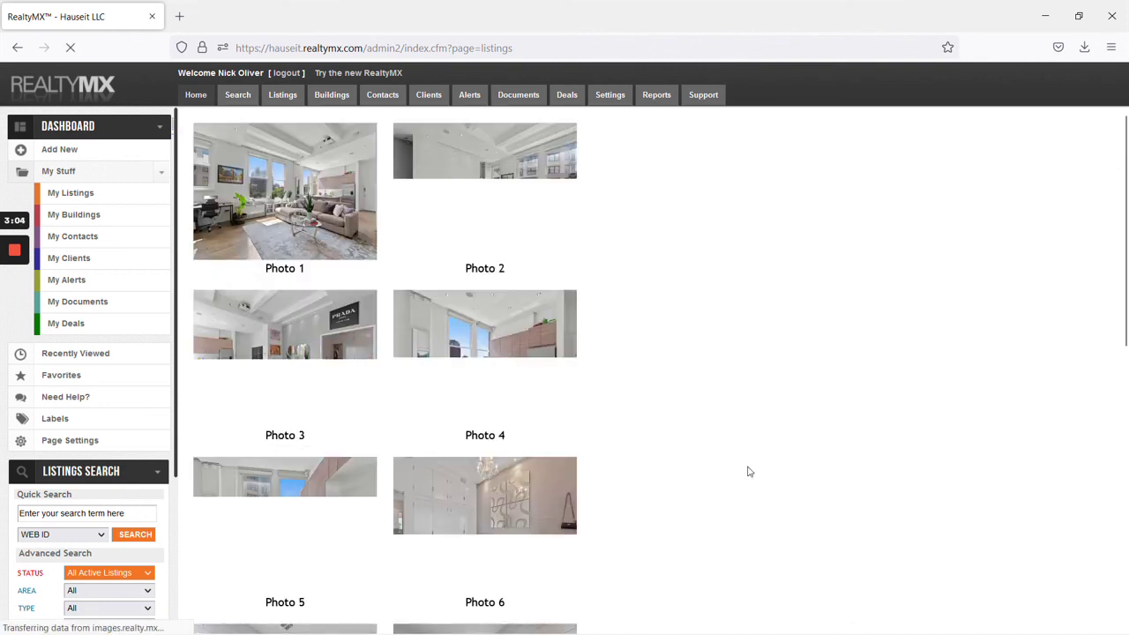
{"action": "scroll", "coordinate": [668, 421], "scroll_direction": "down", "scroll_amount": 7}
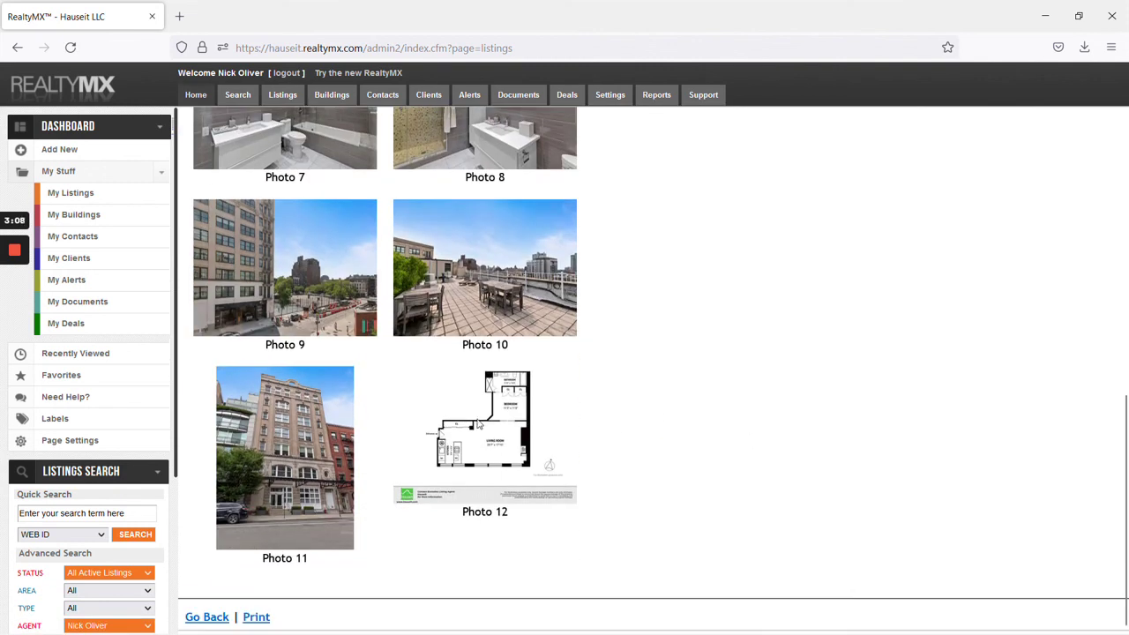
{"action": "scroll", "coordinate": [511, 461], "scroll_direction": "up", "scroll_amount": 7}
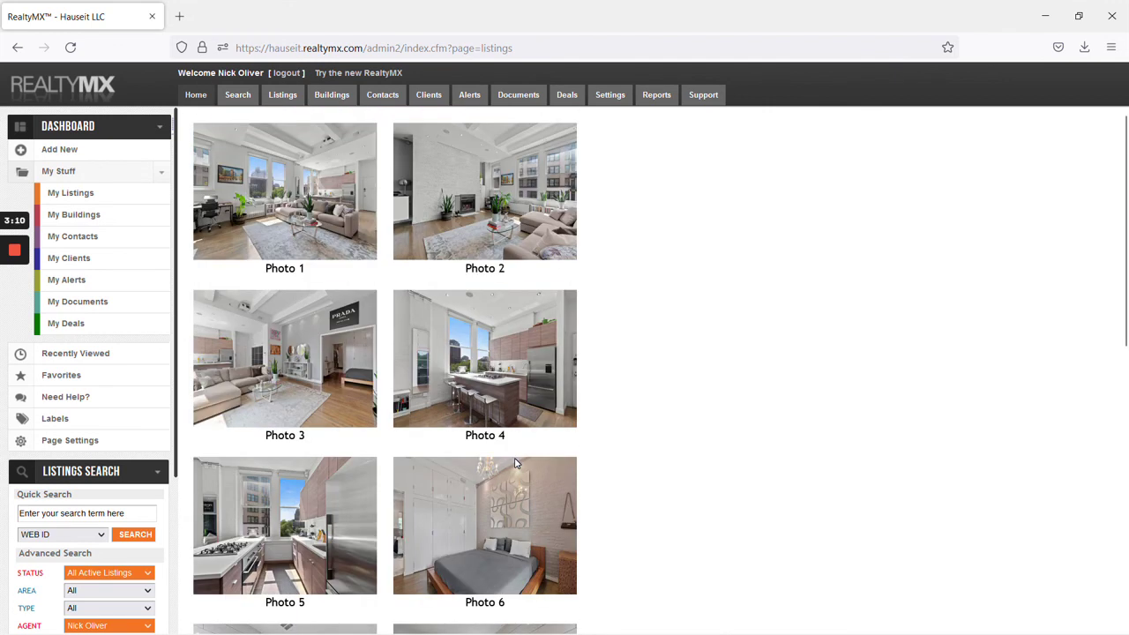